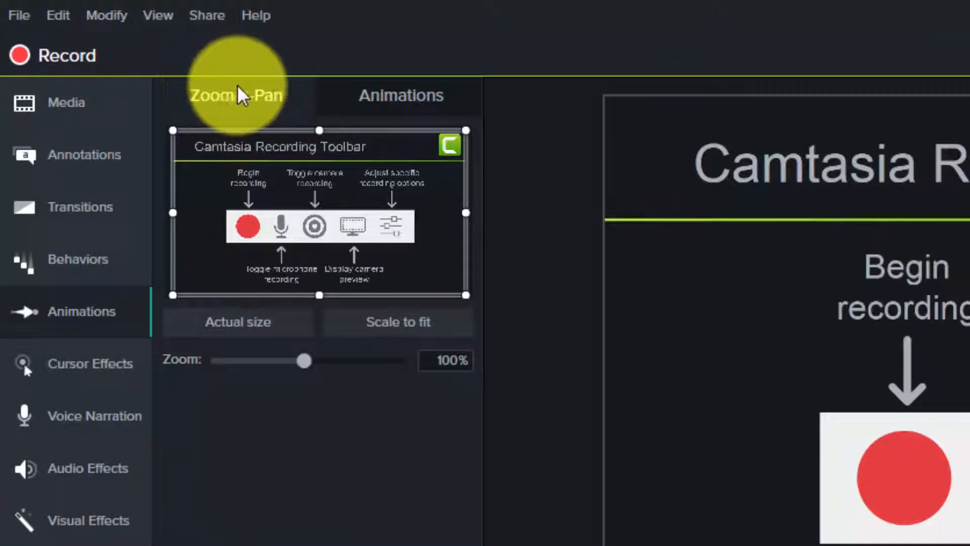
- Add a Zoom-n-Pan animation at 0:00:20;00 that zooms to 241% on the "Toggle camera recording" label
left_click(426, 91)
left_click(235, 96)
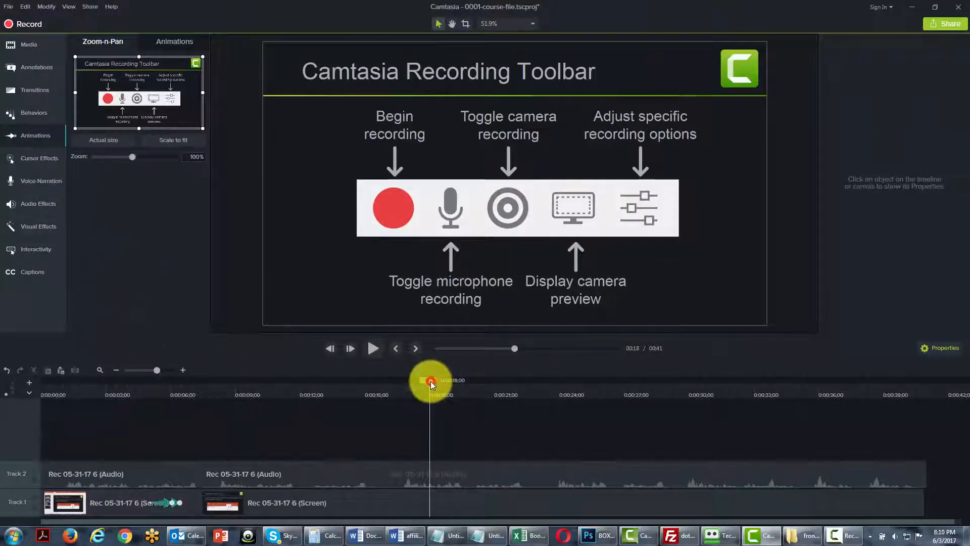
left_click_drag(434, 381, 463, 381)
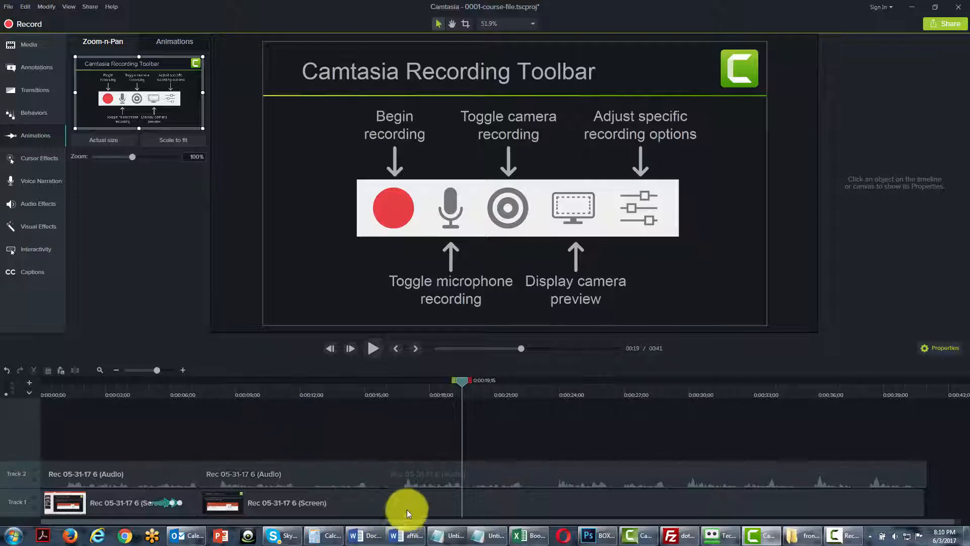
left_click(403, 477)
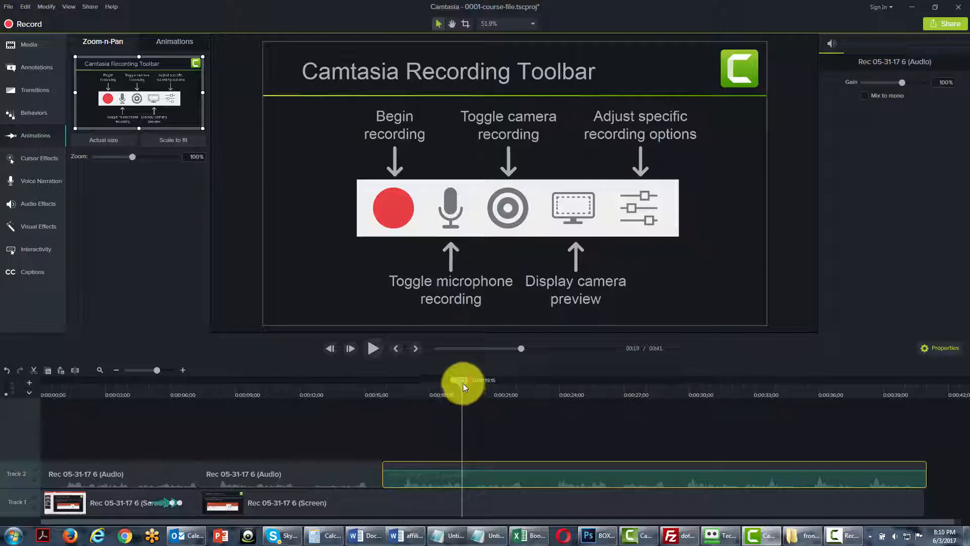
left_click_drag(463, 387, 475, 384)
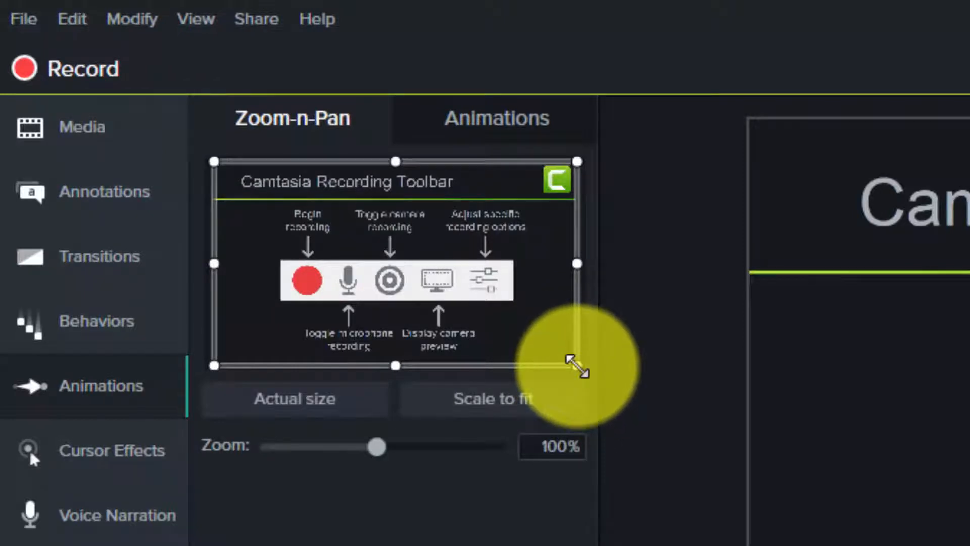
left_click_drag(576, 364, 442, 299)
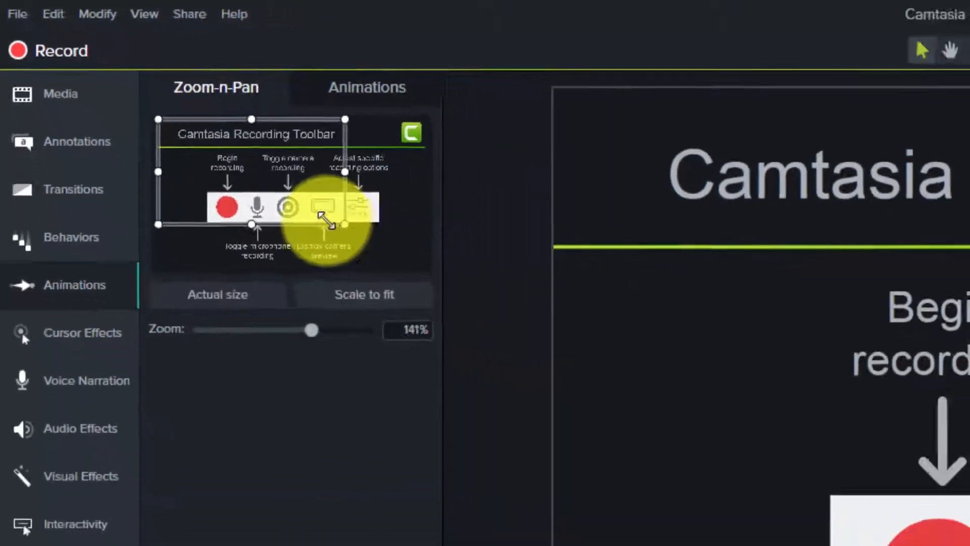
left_click_drag(326, 219, 212, 181)
left_click_drag(115, 97, 148, 101)
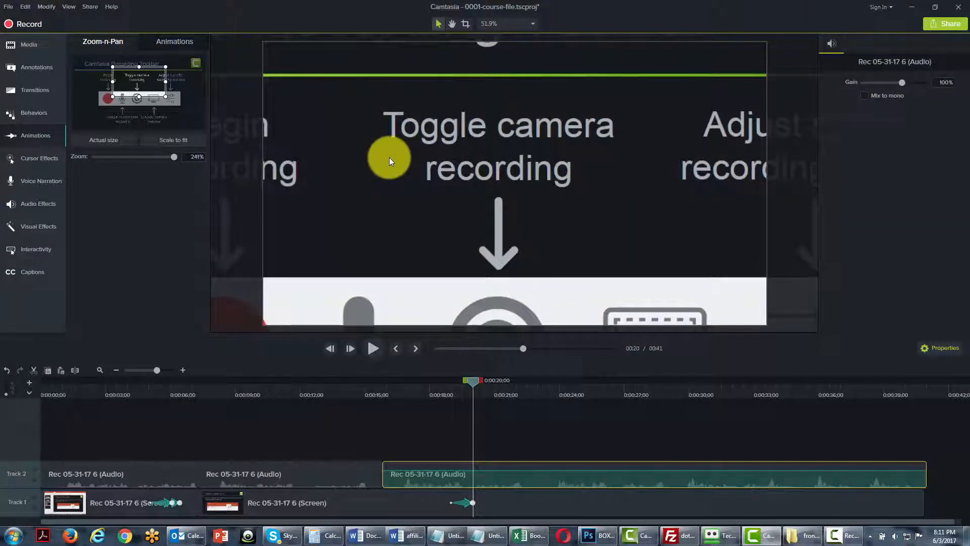
- Add a Scale to fit zoom animation to the second screen clip at 0:00:23;16
left_click(466, 504)
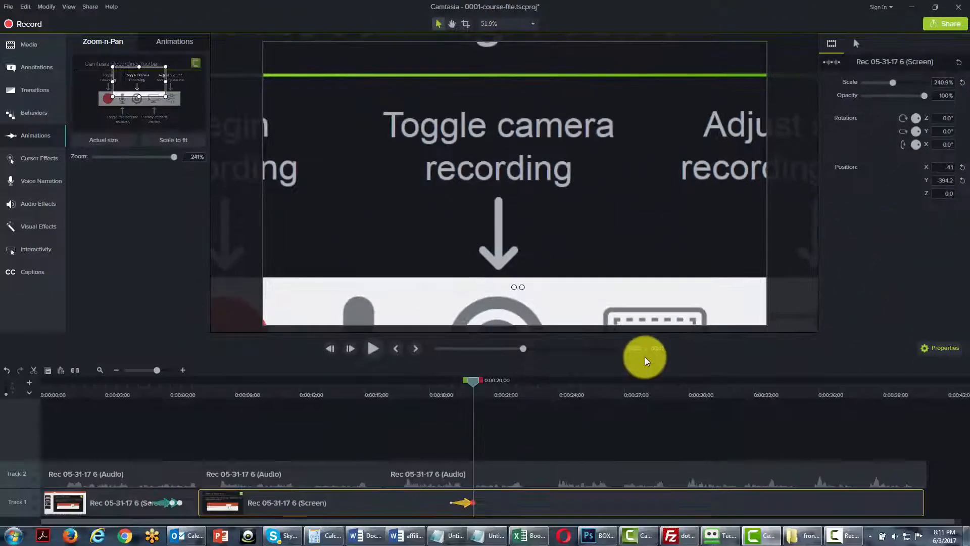
left_click_drag(467, 385, 545, 384)
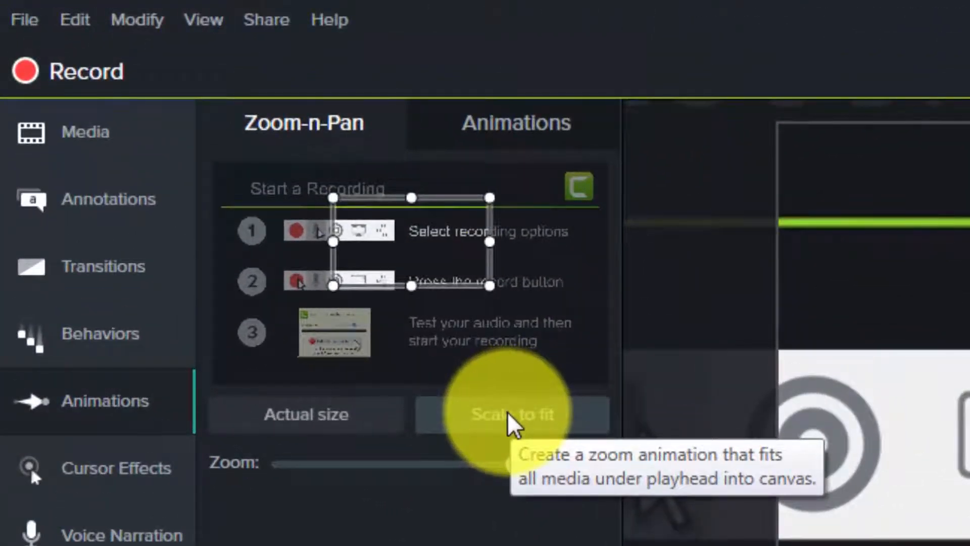
left_click(508, 413)
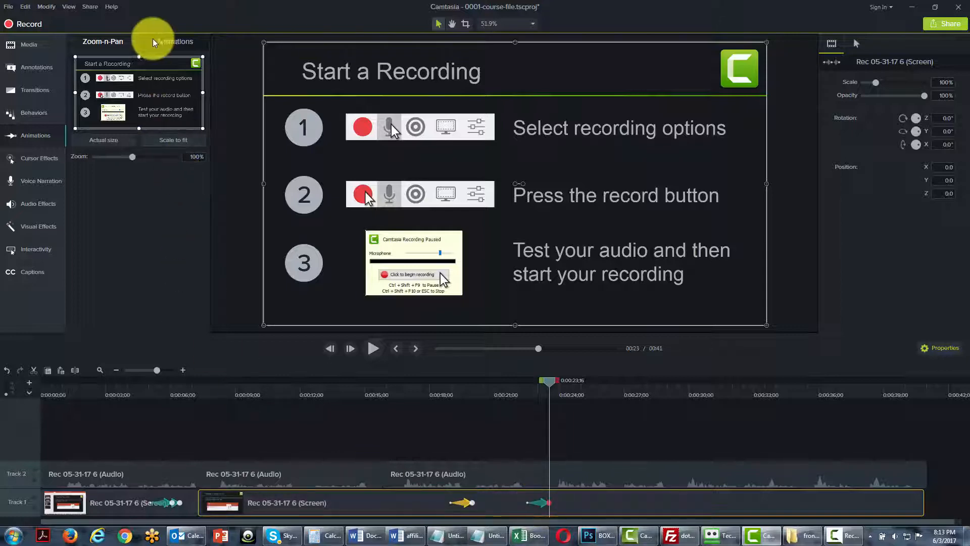
- Try a Custom animation on the second screen clip at about 0:00:25 and delete it
left_click(171, 45)
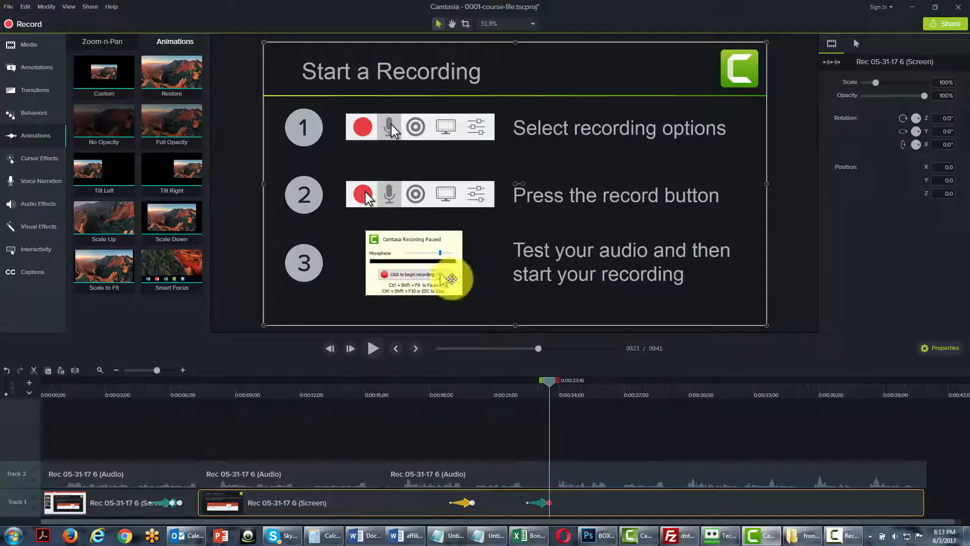
left_click_drag(551, 383, 580, 385)
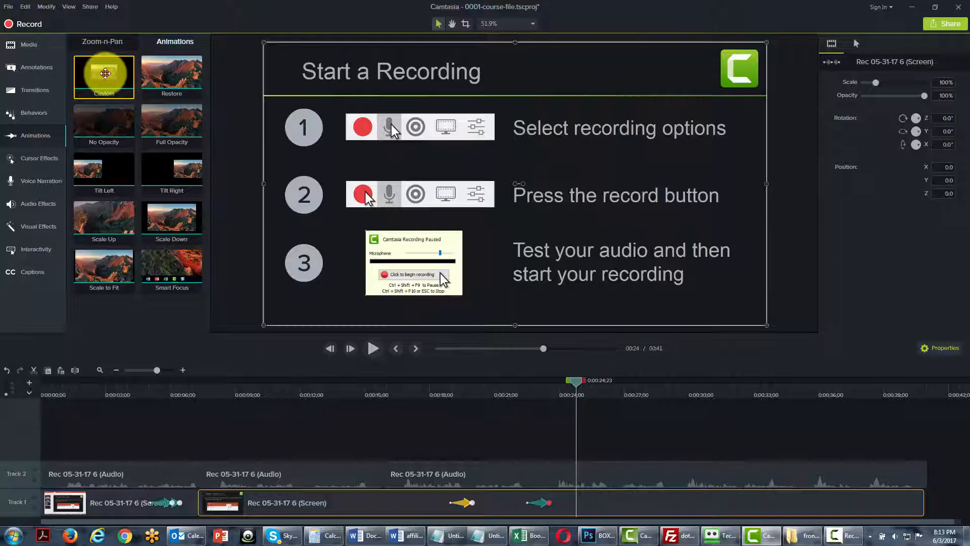
mouse_move(105, 72)
left_mouse_down()
mouse_move(418, 347)
mouse_move(526, 425)
mouse_move(552, 428)
mouse_move(589, 513)
left_mouse_up()
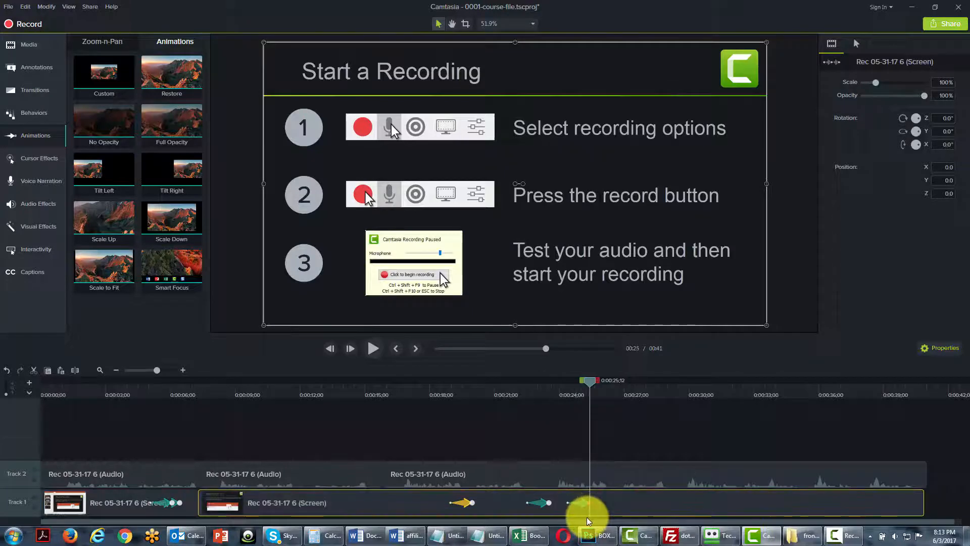
mouse_move(592, 387)
left_mouse_down()
mouse_move(577, 384)
mouse_move(585, 383)
left_mouse_up()
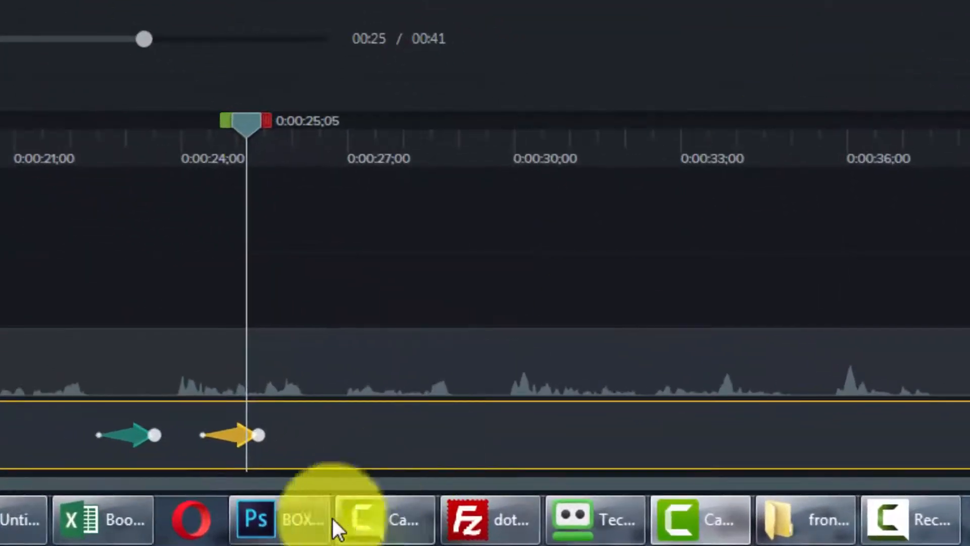
right_click(229, 438)
left_click(291, 335)
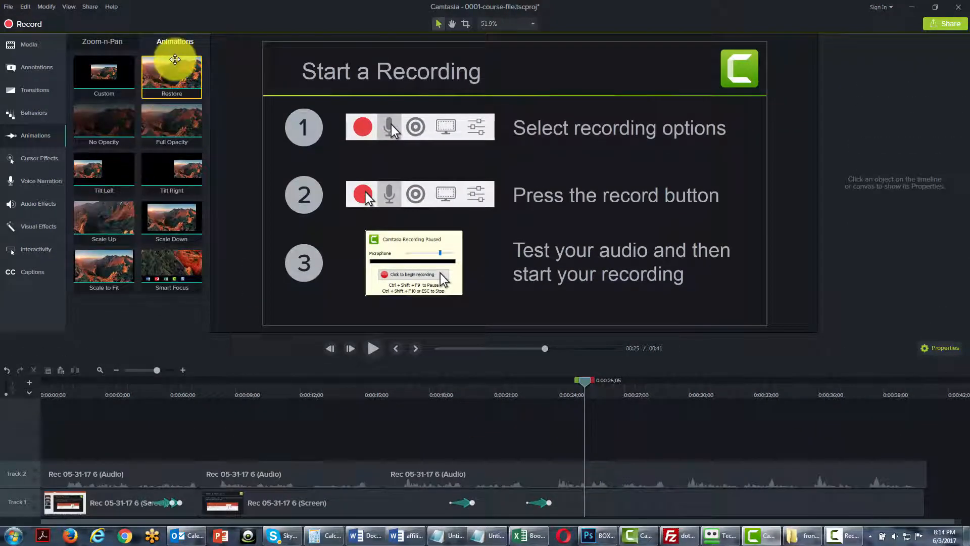
- Try a Restore animation on the second screen clip after the Scale to fit animation, preview it, and delete it
left_click_drag(172, 67, 600, 500)
left_click_drag(602, 387, 578, 393)
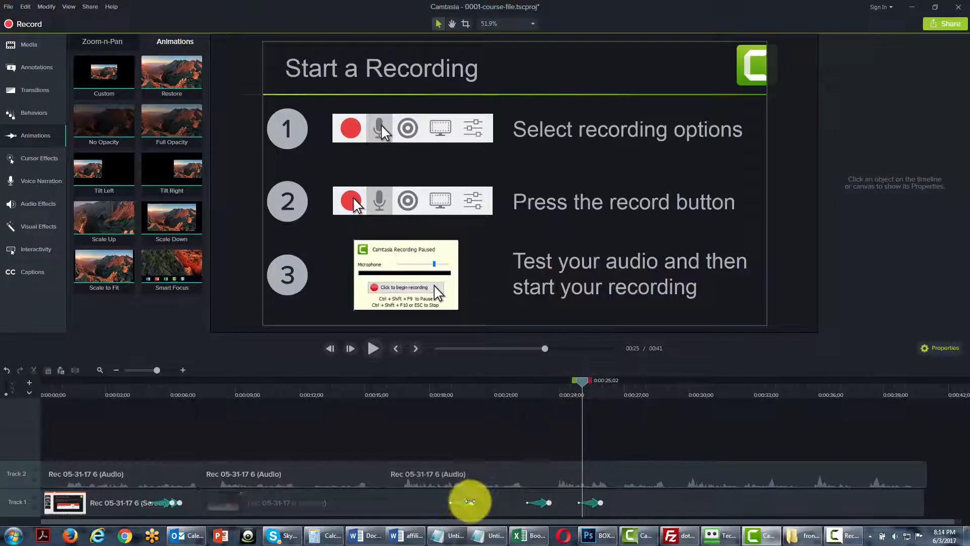
left_click(470, 500)
left_click(588, 381)
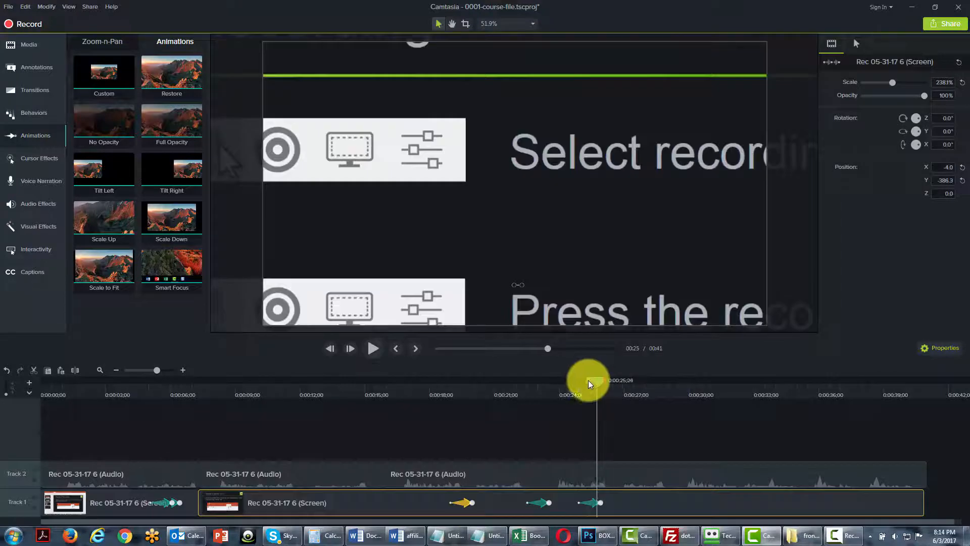
mouse_move(588, 383)
left_mouse_down()
mouse_move(572, 385)
mouse_move(586, 386)
left_mouse_up()
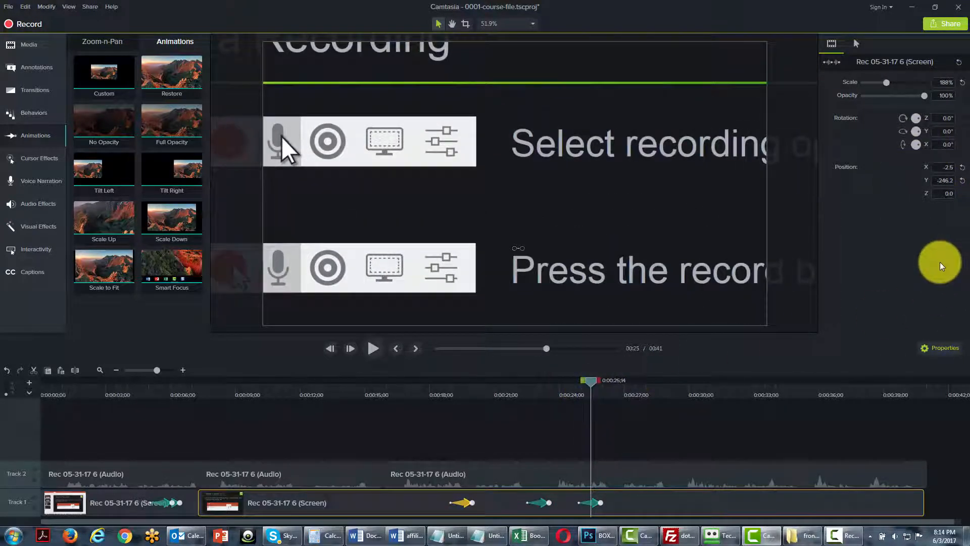
right_click(594, 503)
left_click(617, 462)
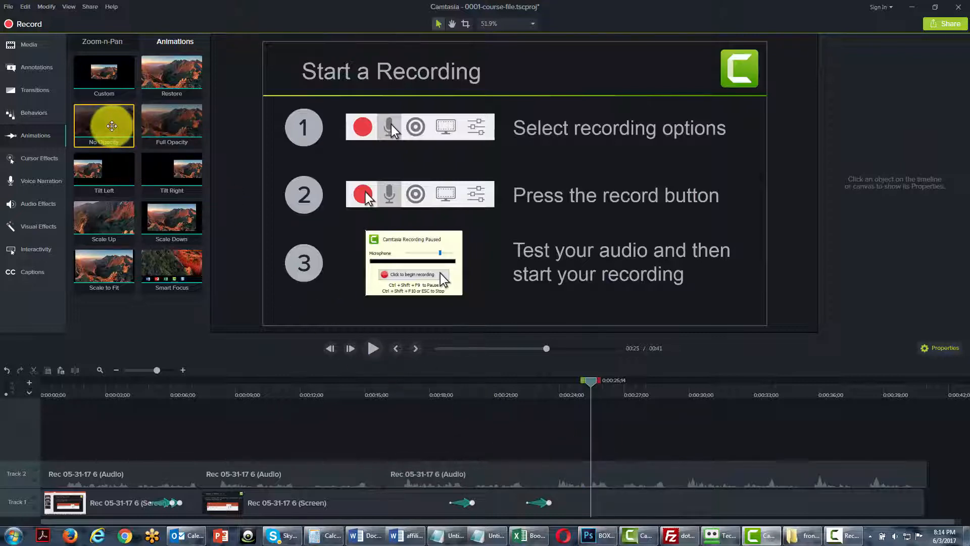
- Try a No Opacity animation on the second screen clip at about 0:00:26 and delete it
mouse_move(114, 127)
left_mouse_down()
mouse_move(541, 381)
mouse_move(613, 464)
mouse_move(610, 498)
mouse_move(607, 490)
left_mouse_up()
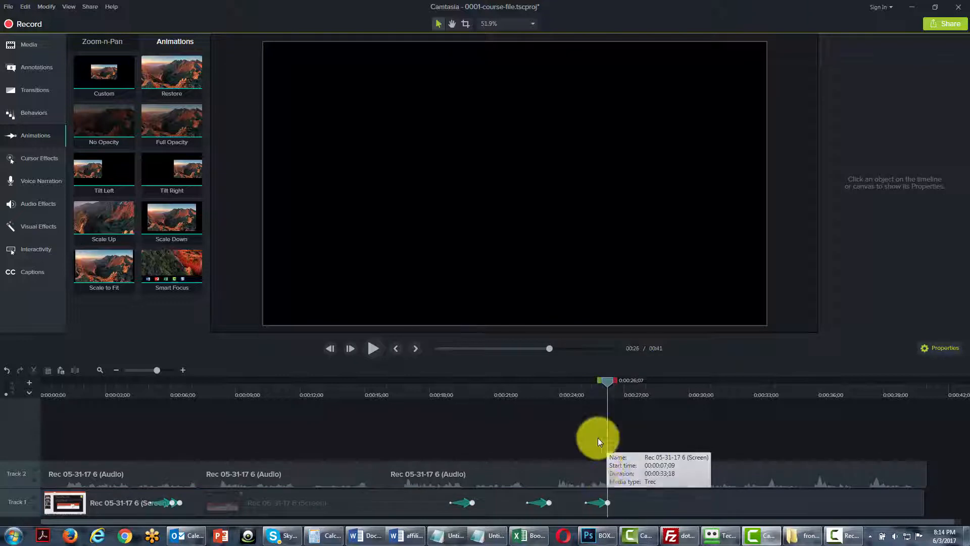
mouse_move(612, 379)
left_mouse_down()
mouse_move(595, 382)
mouse_move(614, 384)
left_mouse_up()
left_click(602, 504)
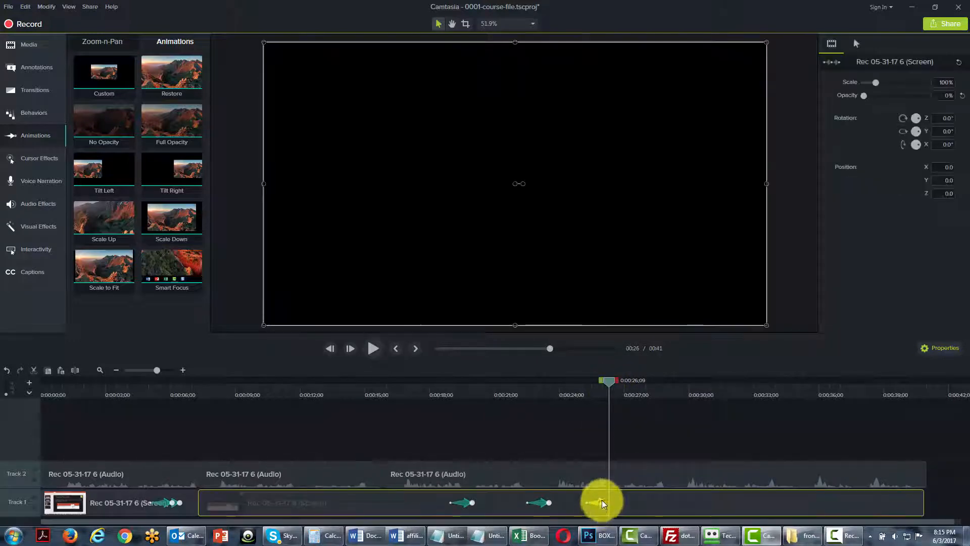
right_click(605, 495)
left_click(625, 464)
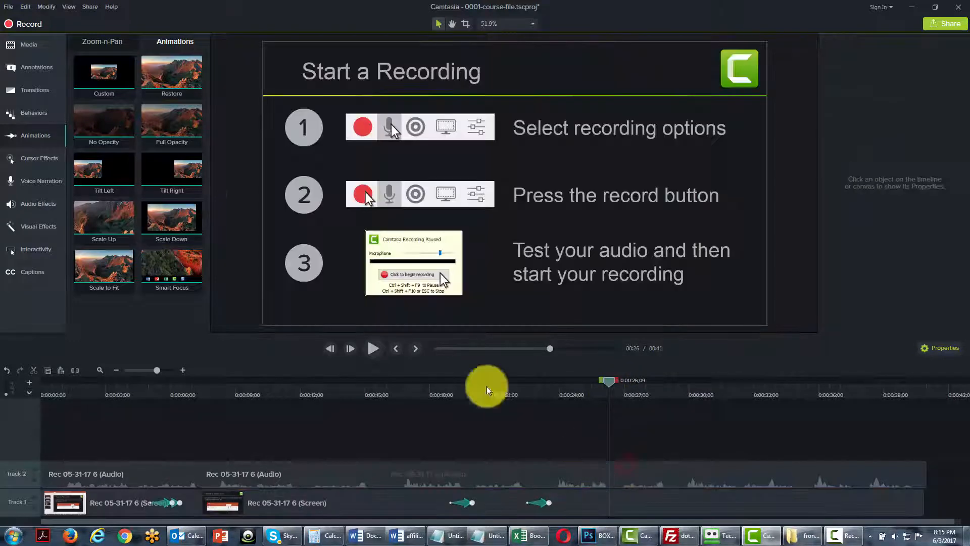
- Try a Full Opacity animation on the second screen clip at about 0:00:26 and delete it
left_click_drag(167, 139, 601, 495)
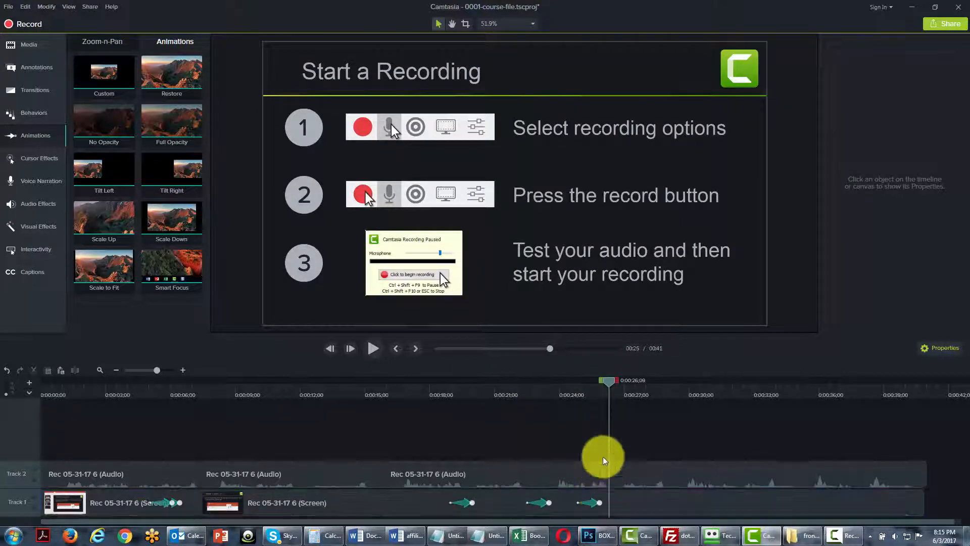
mouse_move(609, 380)
left_mouse_down()
mouse_move(600, 372)
mouse_move(598, 384)
mouse_move(581, 387)
mouse_move(604, 384)
left_mouse_up()
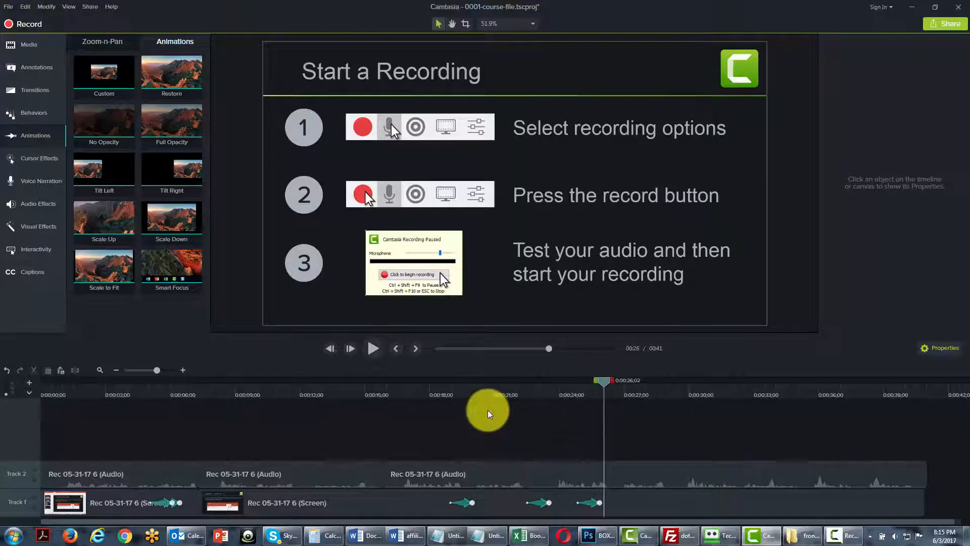
left_click(588, 502)
right_click(596, 435)
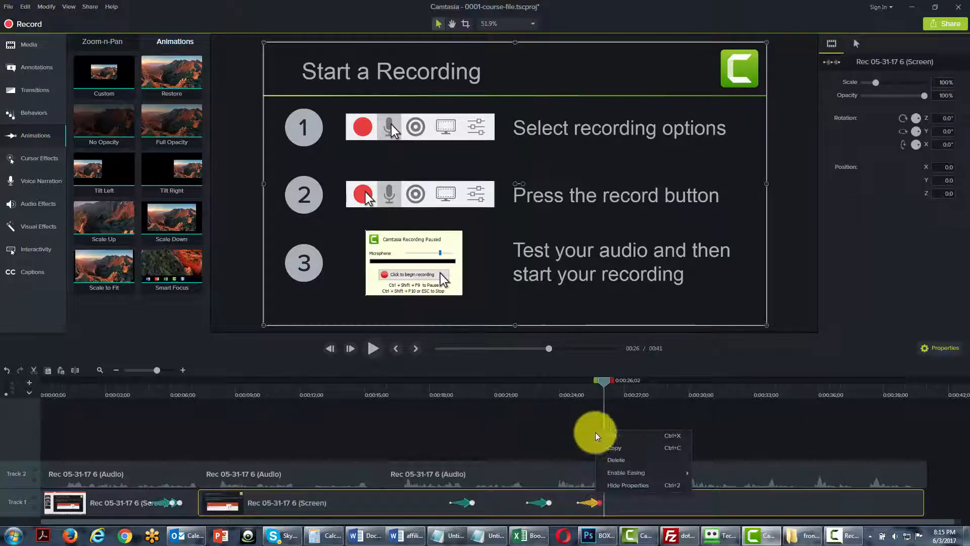
left_click(619, 460)
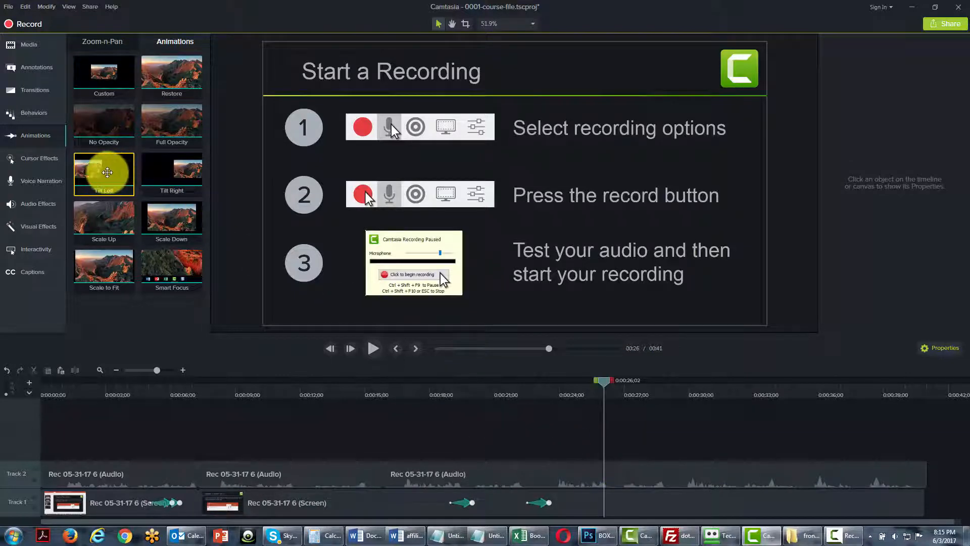
- Try a Tilt Left animation at 0:00:26;02 with its scale reduced to 37.5%, and delete it
left_click_drag(107, 173, 604, 492)
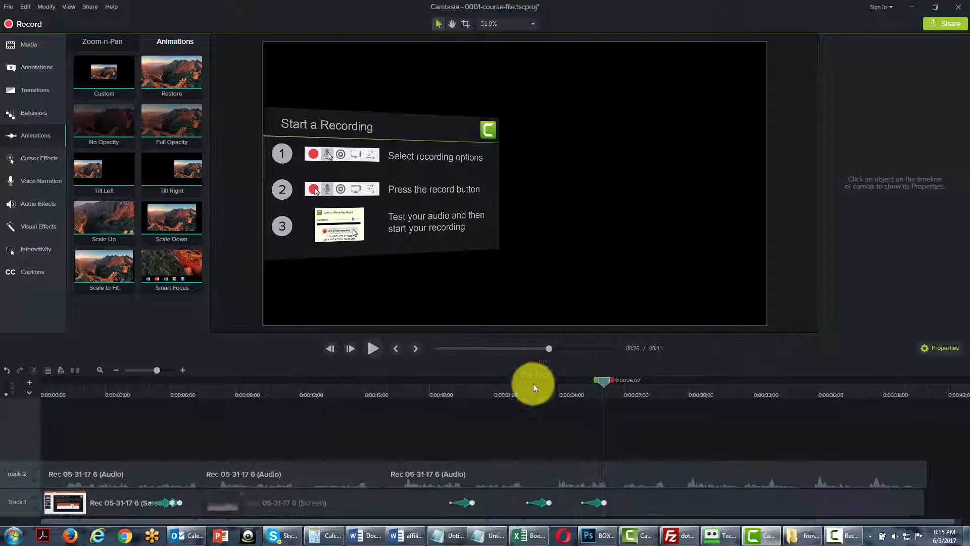
left_click_drag(607, 381, 602, 467)
left_click(595, 502)
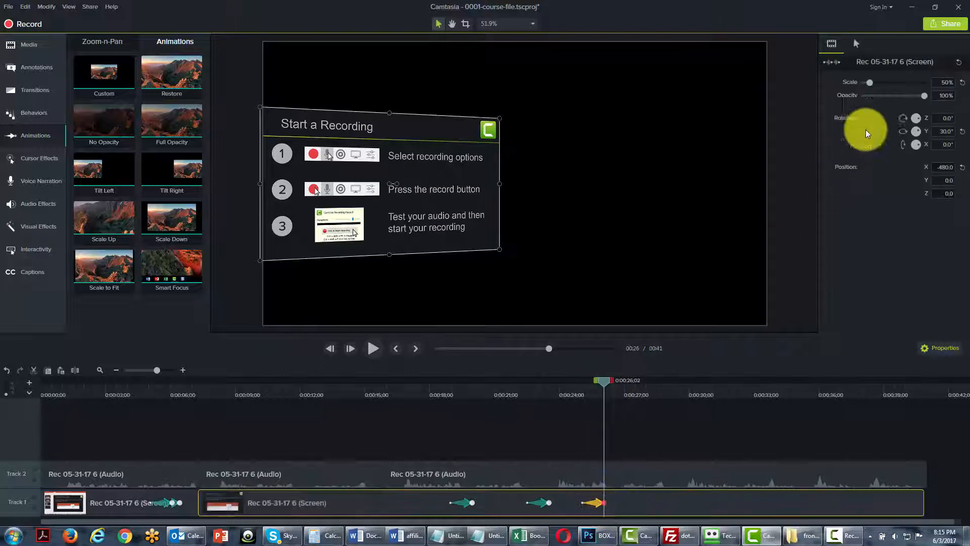
left_click_drag(870, 81, 868, 82)
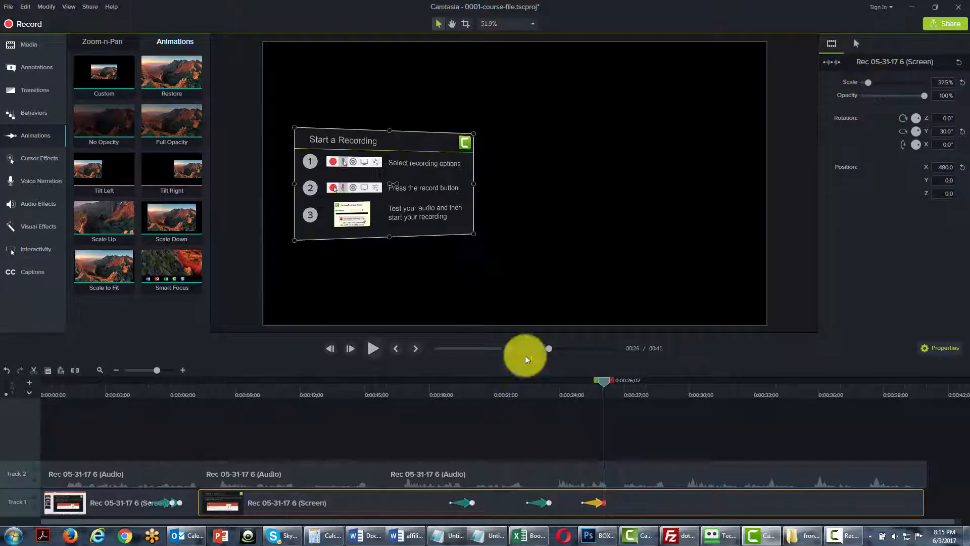
right_click(597, 505)
left_click(623, 464)
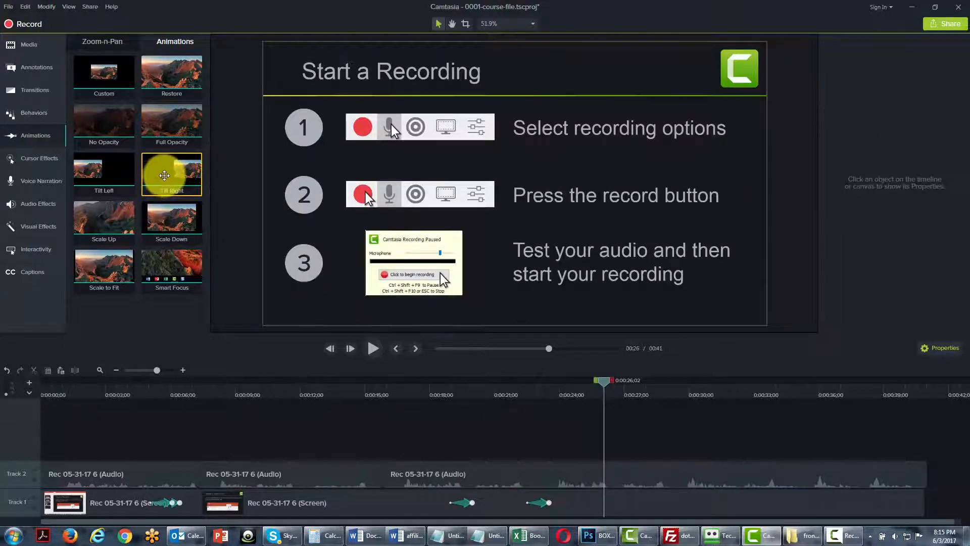
- Try a Tilt Right animation on the second screen clip at 0:00:26;02 and delete it
left_click_drag(162, 173, 601, 493)
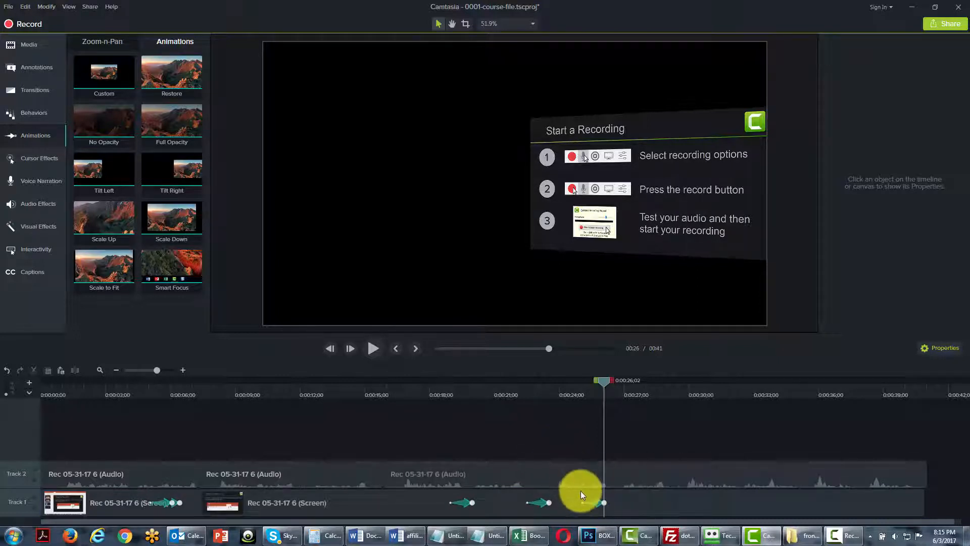
left_click(595, 502)
right_click(595, 493)
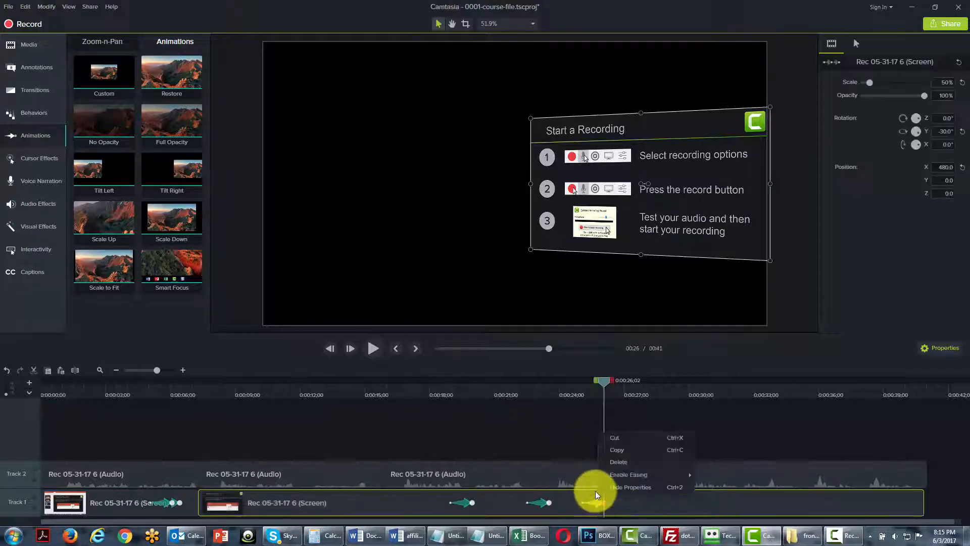
left_click(620, 466)
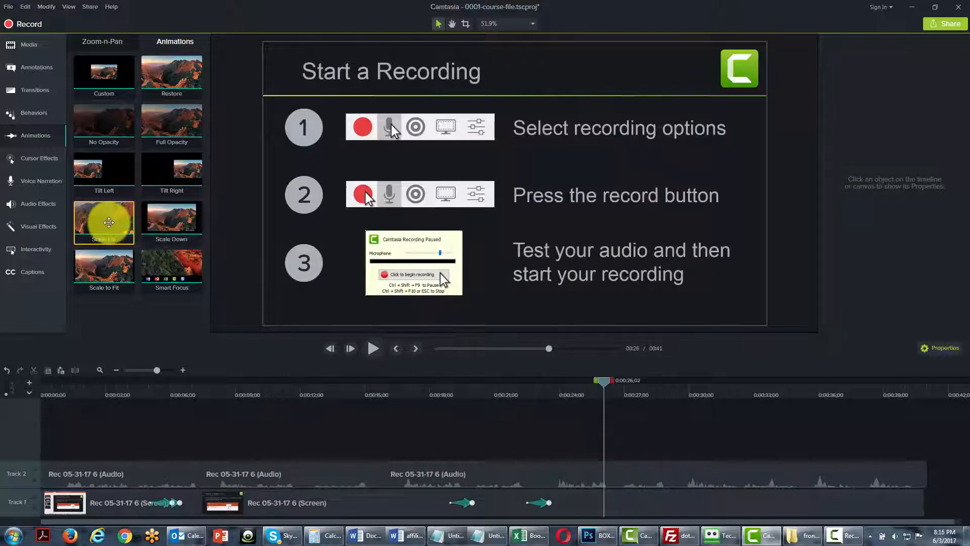
- Add a Scale Up animation at about 0:00:26 and a 75% Scale Down animation ending at about 0:00:27;20 to the second screen clip
left_click_drag(104, 221, 601, 498)
mouse_move(604, 381)
left_mouse_down()
mouse_move(576, 385)
mouse_move(610, 382)
left_mouse_up()
left_click(592, 504)
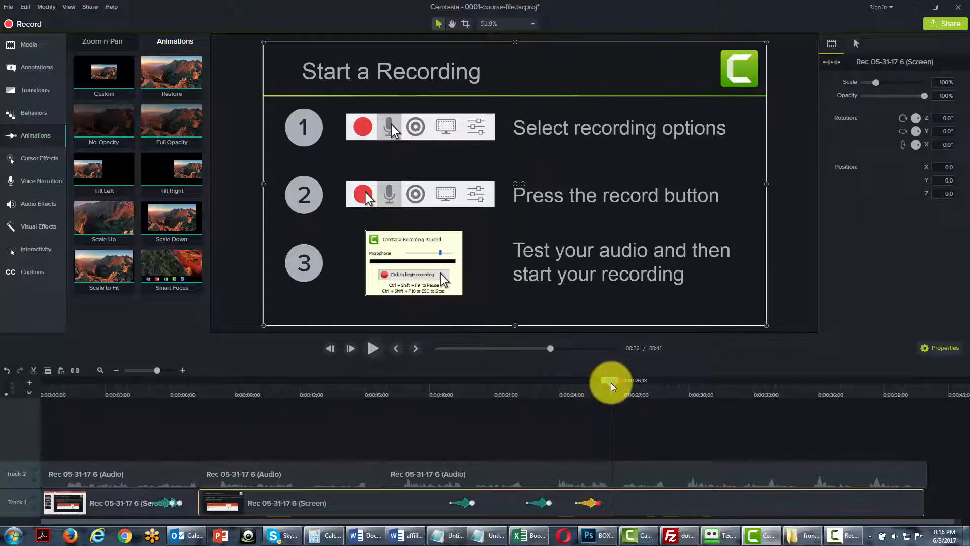
mouse_move(168, 217)
left_mouse_down()
mouse_move(584, 455)
mouse_move(639, 498)
left_mouse_up()
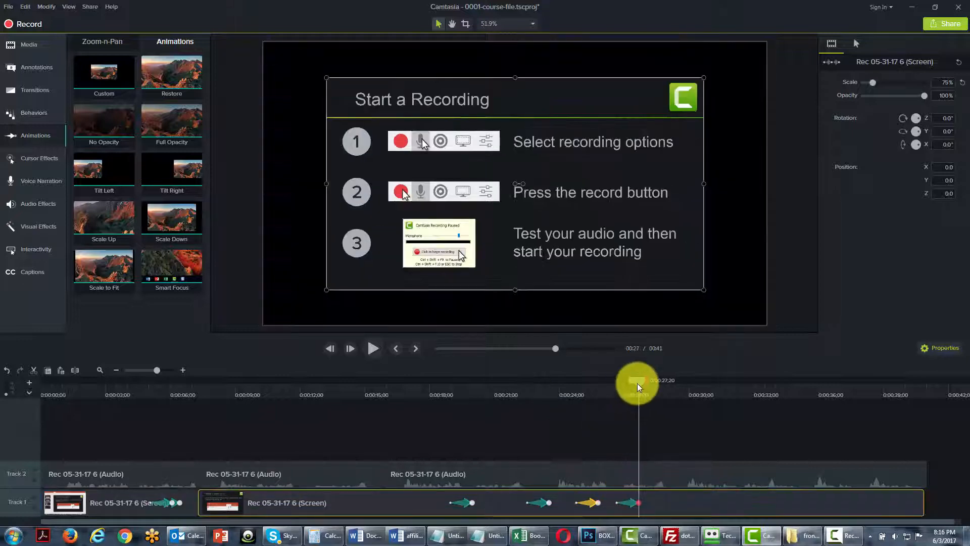
mouse_move(638, 383)
left_mouse_down()
mouse_move(575, 390)
mouse_move(621, 390)
left_mouse_up()
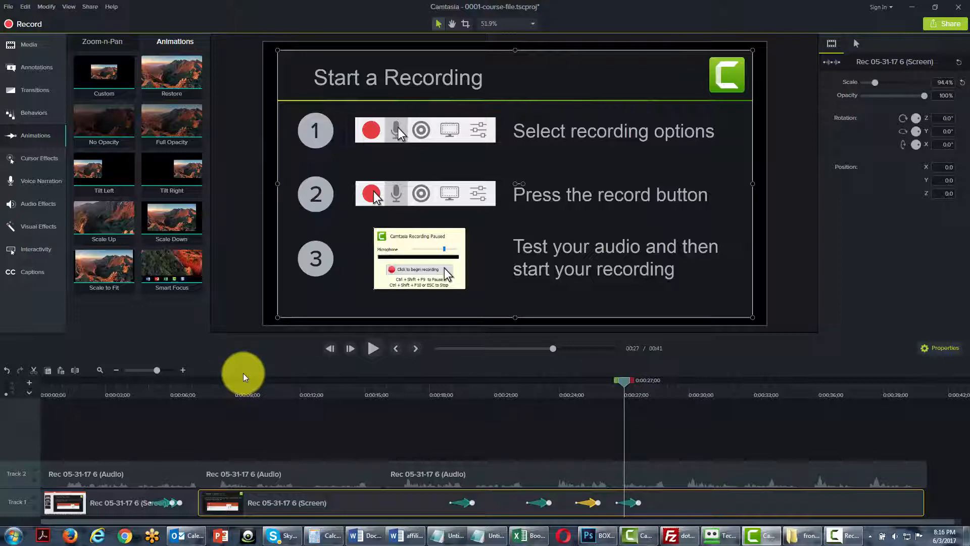
- Split the audio and screen clips at about 0:00:31 and 0:00:35, and return the playhead to 0:00:26;11
left_click_drag(629, 384, 884, 378)
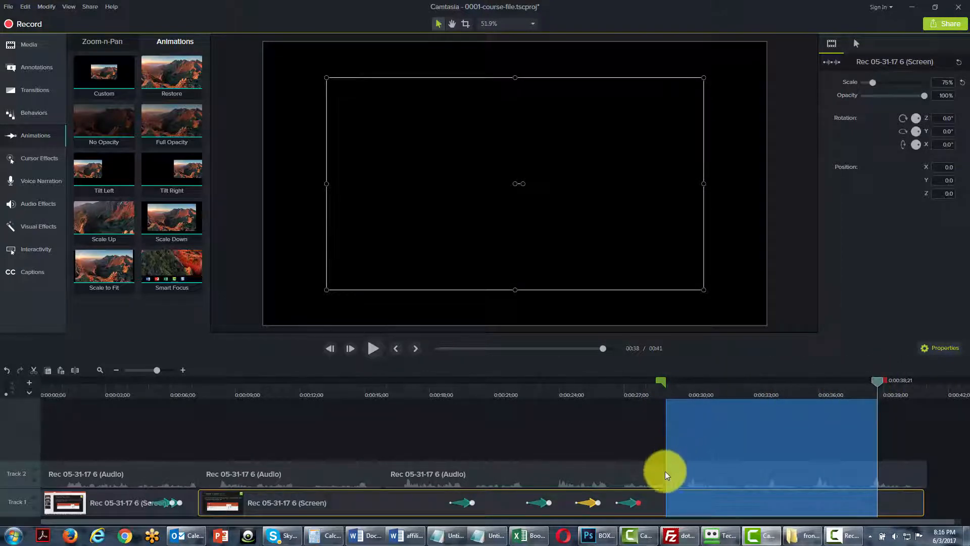
left_click(723, 477)
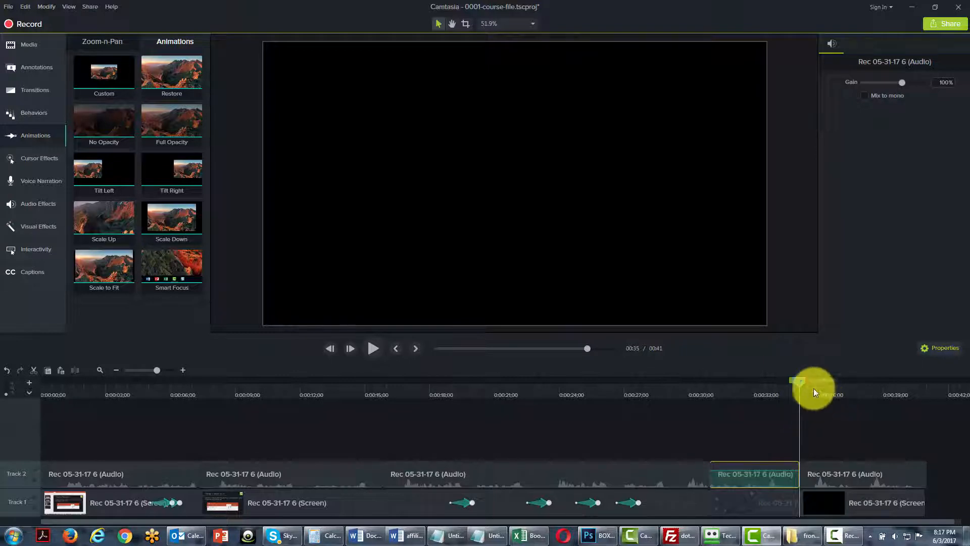
left_click_drag(802, 381, 613, 391)
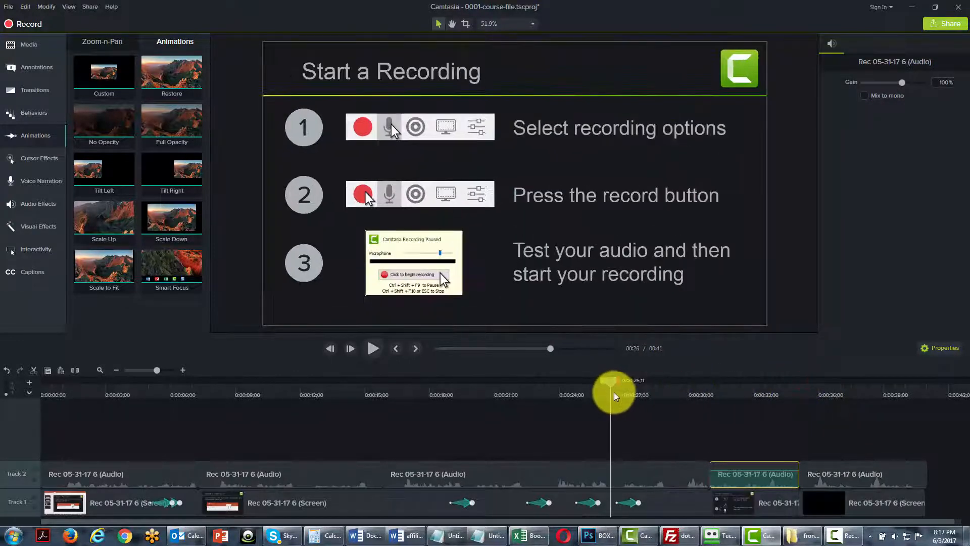
- Apply Smart Focus to the short screen clip starting at about 0:00:31, changing the canvas dimensions to 480p SD (854x480)
left_click_drag(176, 273, 736, 493)
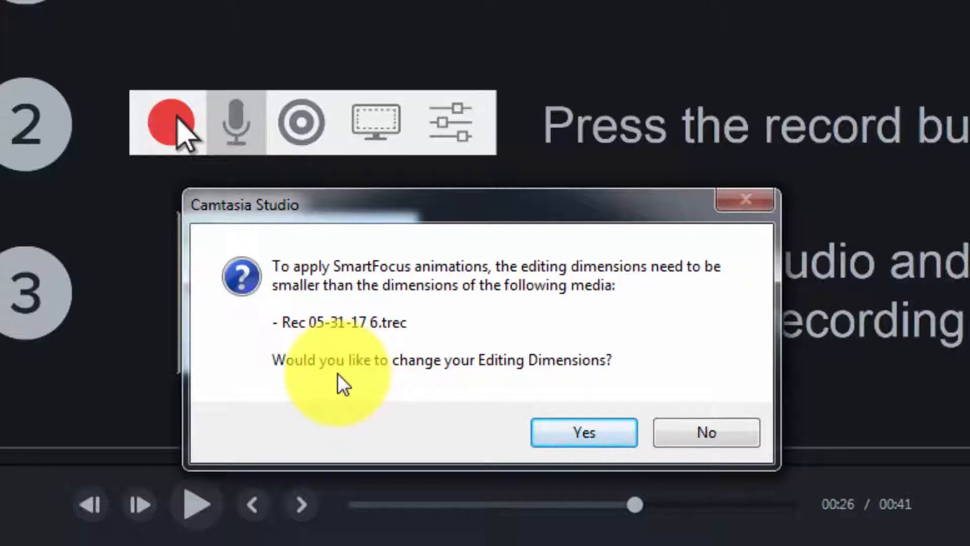
left_click(591, 431)
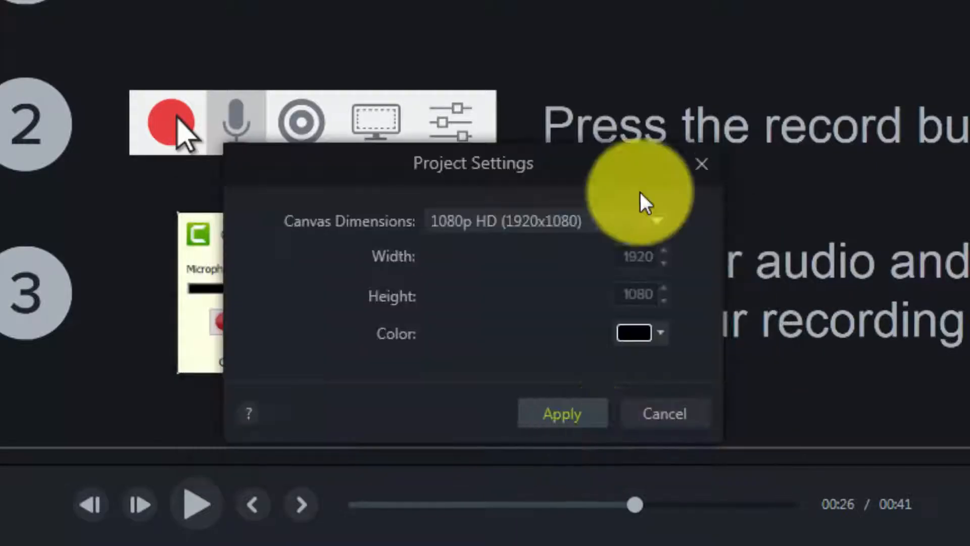
left_click(655, 218)
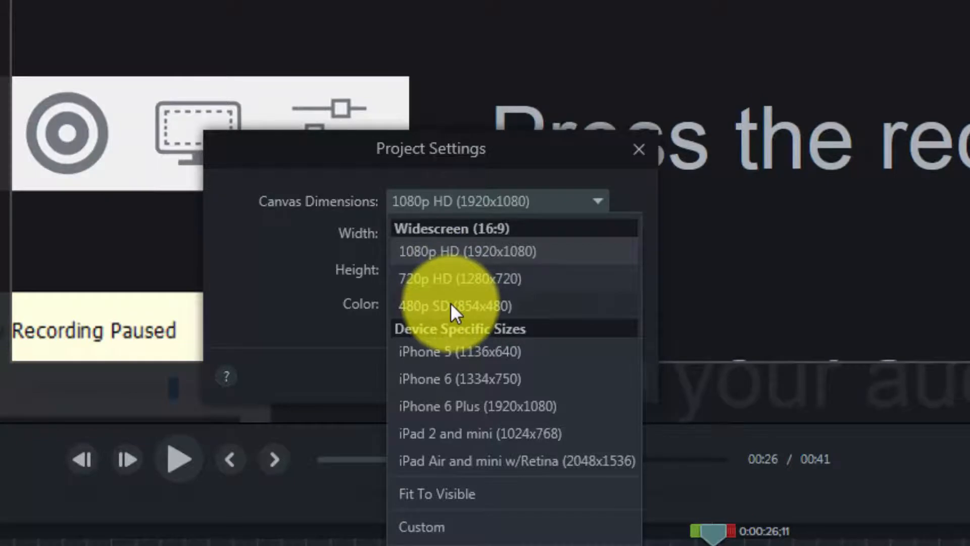
left_click(450, 303)
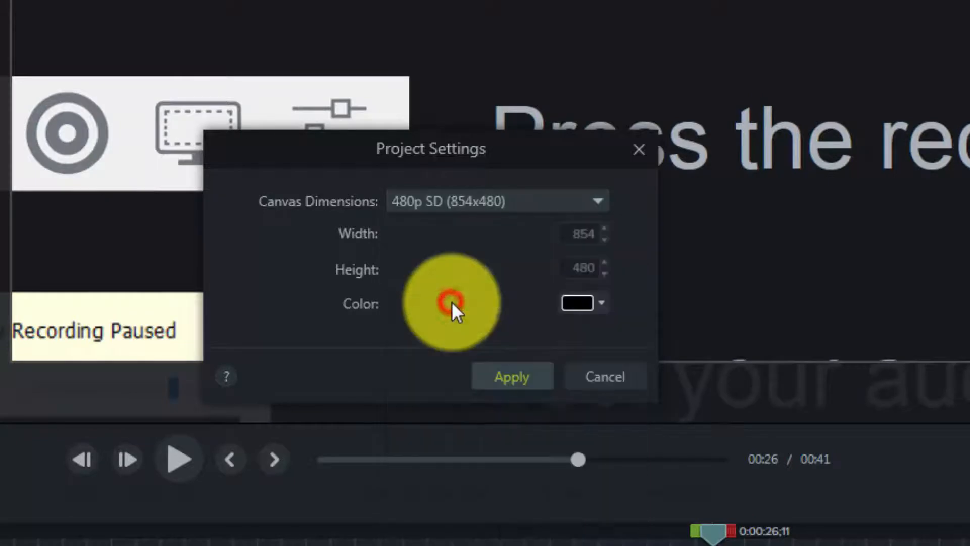
left_click(497, 380)
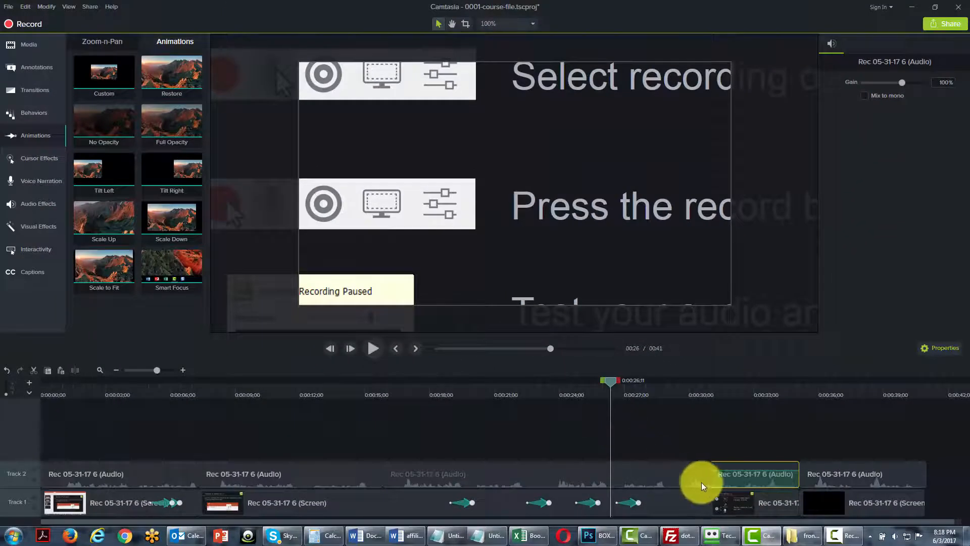